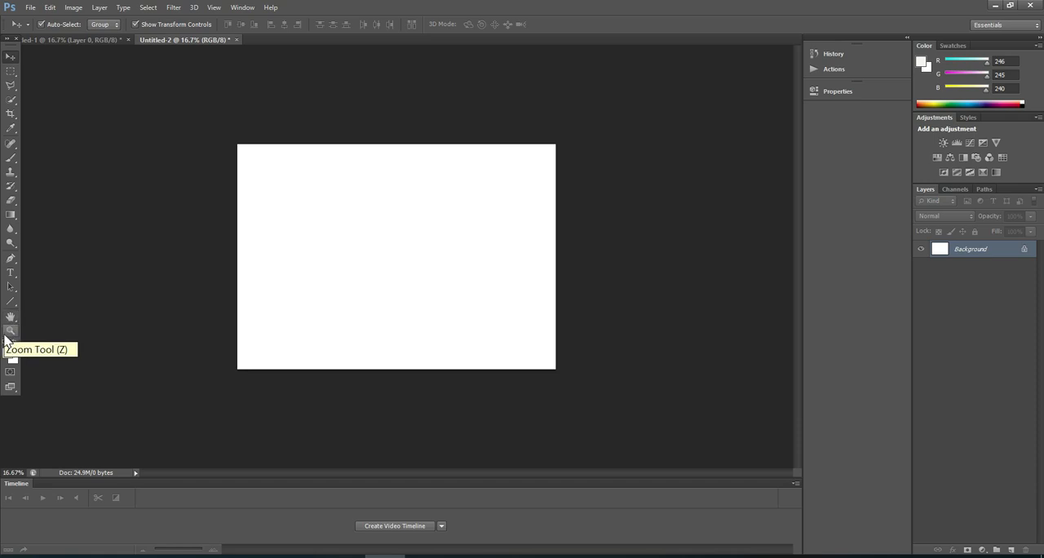
# Draw a rectangle shape about 1411 × 756 px in the upper-left area of the white canvas.
pyautogui.click(15, 305)
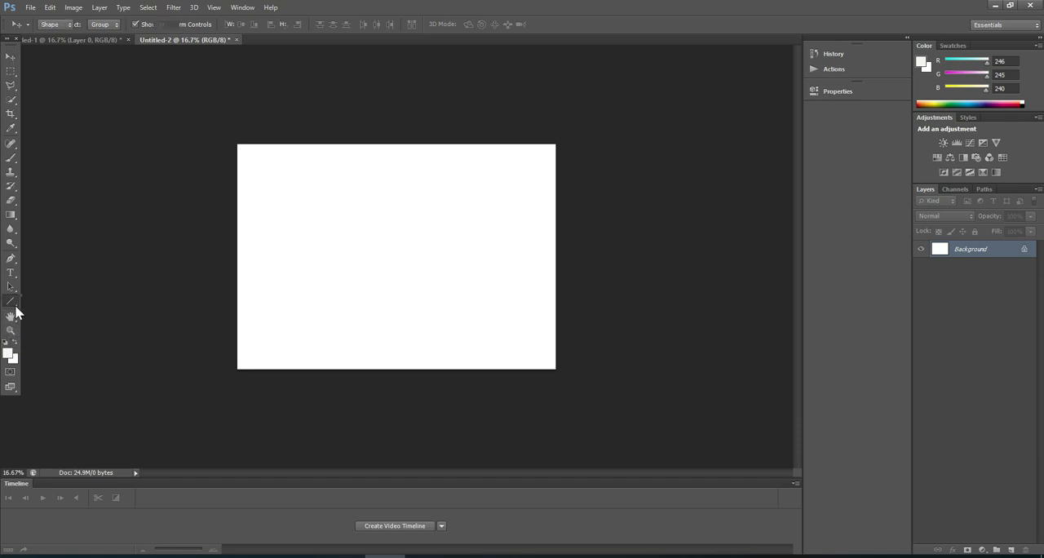
pyautogui.click(47, 302)
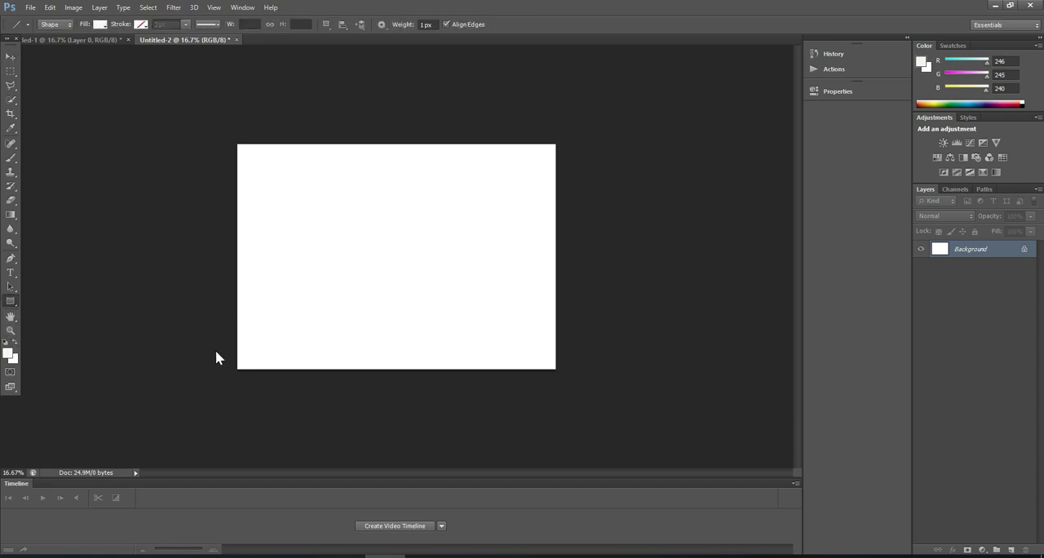
pyautogui.moveTo(258, 163); pyautogui.dragTo(385, 232)
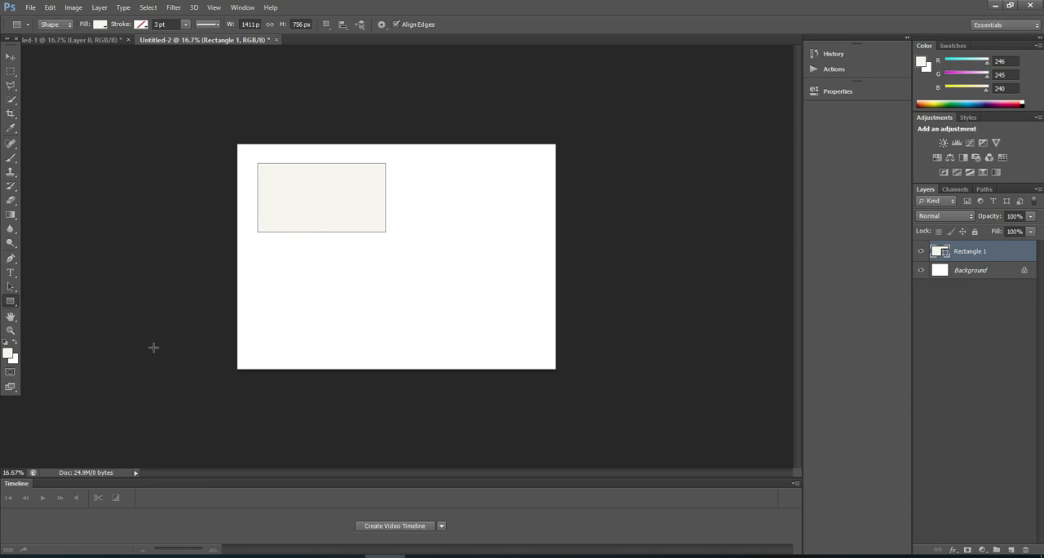
# Apply a Gradient Overlay with the red-to-green preset to the wide rectangle.
pyautogui.click(953, 549)
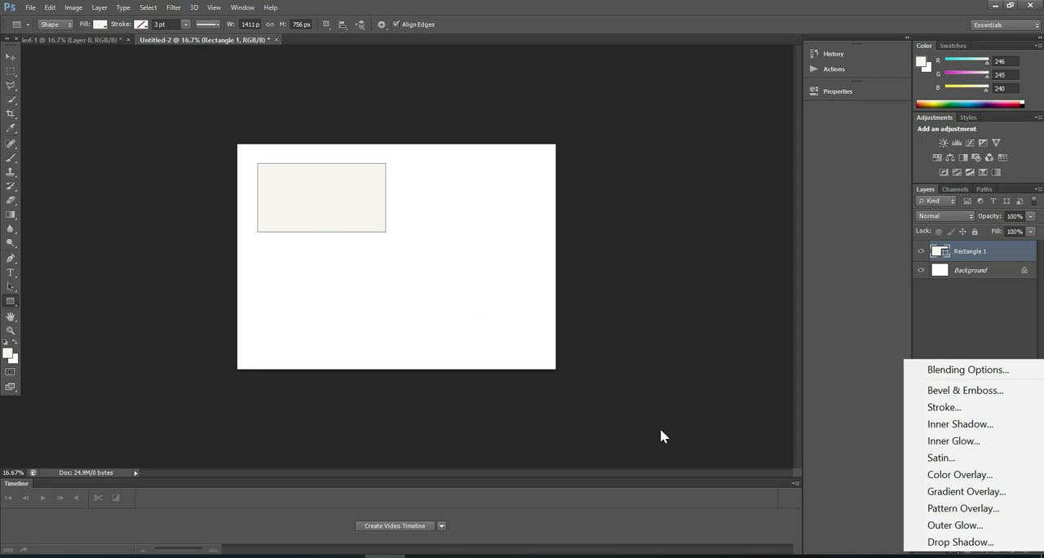
pyautogui.click(957, 499)
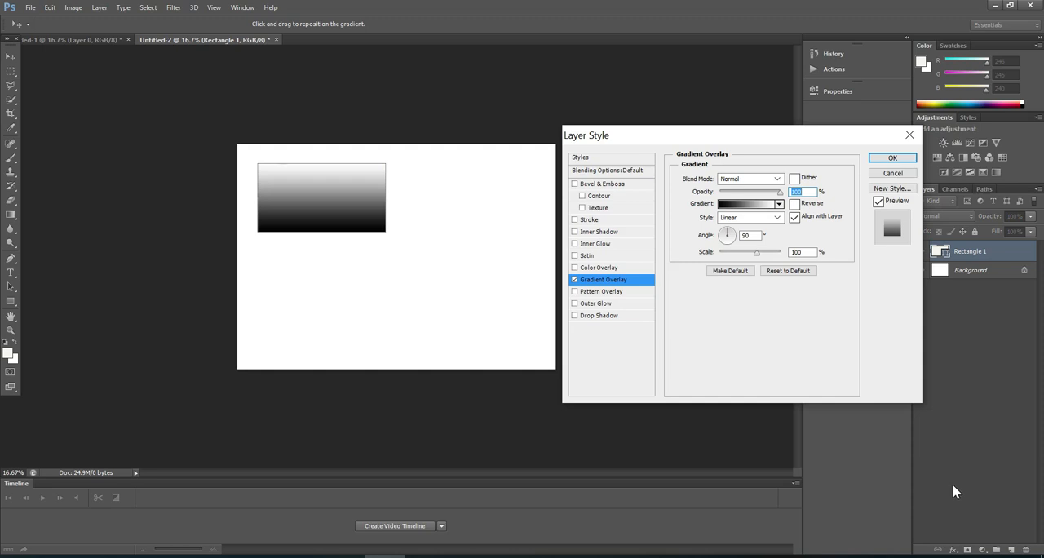
pyautogui.click(779, 204)
pyautogui.click(752, 226)
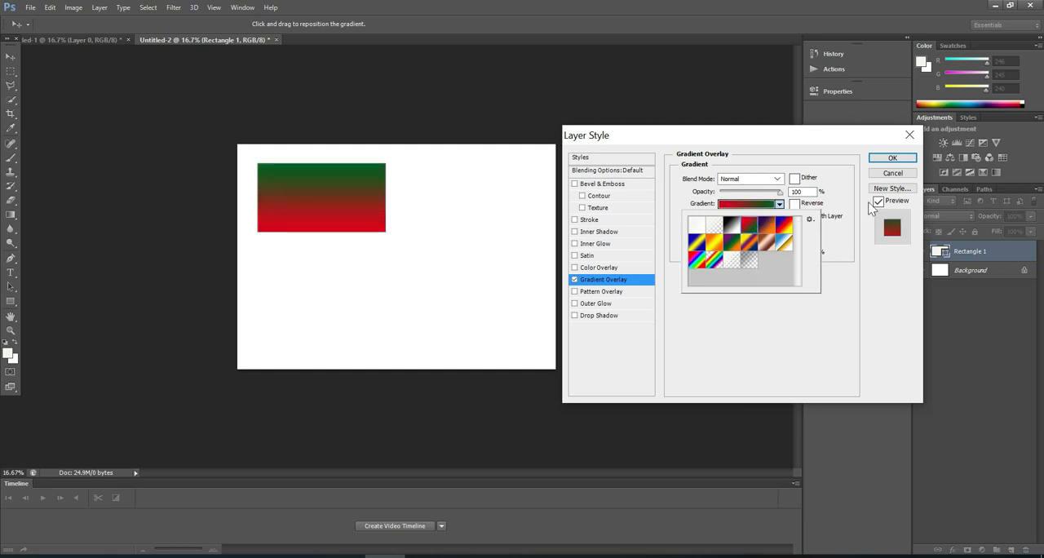
pyautogui.click(893, 161)
pyautogui.click(894, 161)
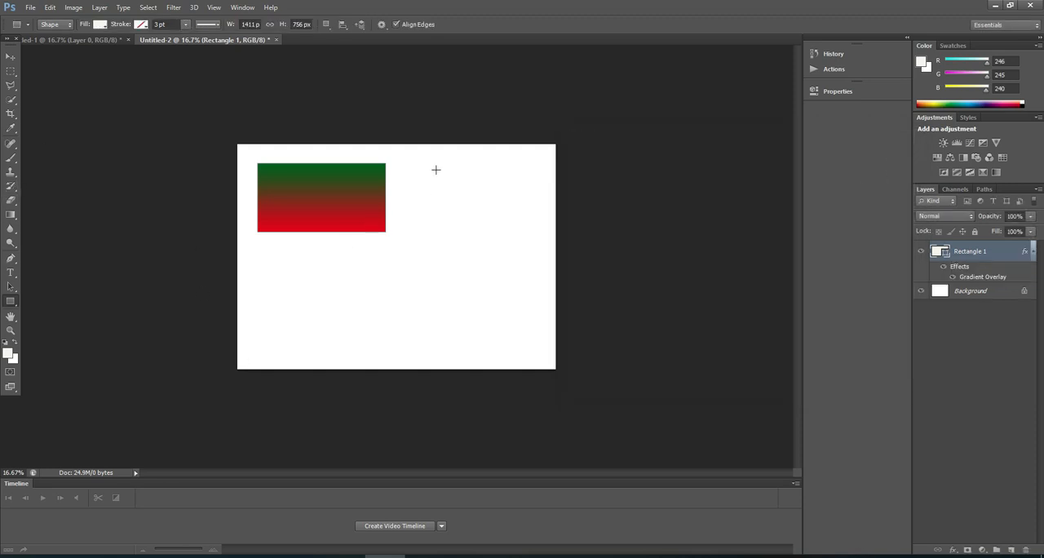
# Draw a second rectangle about 787 × 696 px at the canvas's upper right and give it a blue, red, yellow Gradient Overlay.
pyautogui.moveTo(442, 173); pyautogui.dragTo(516, 236)
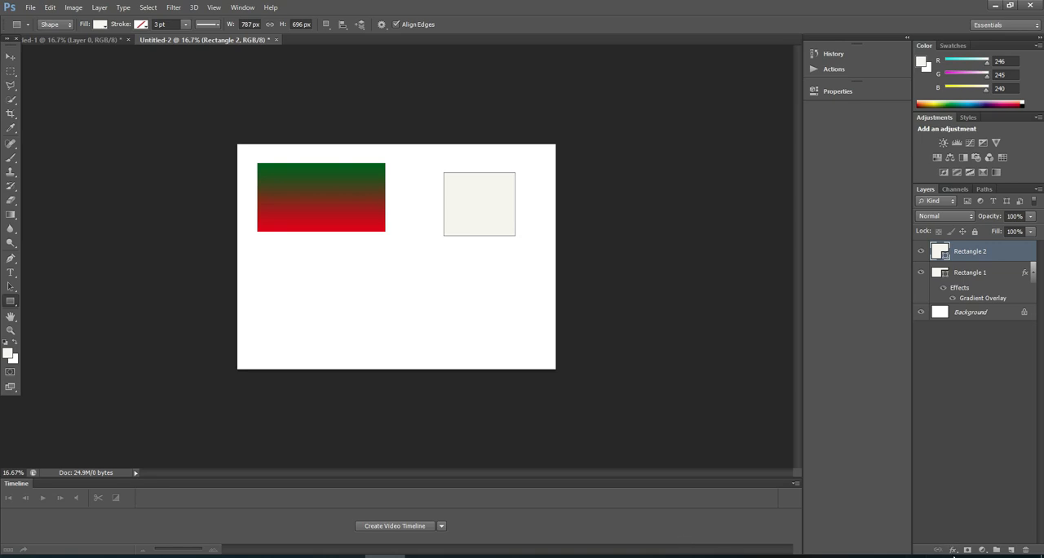
pyautogui.click(954, 551)
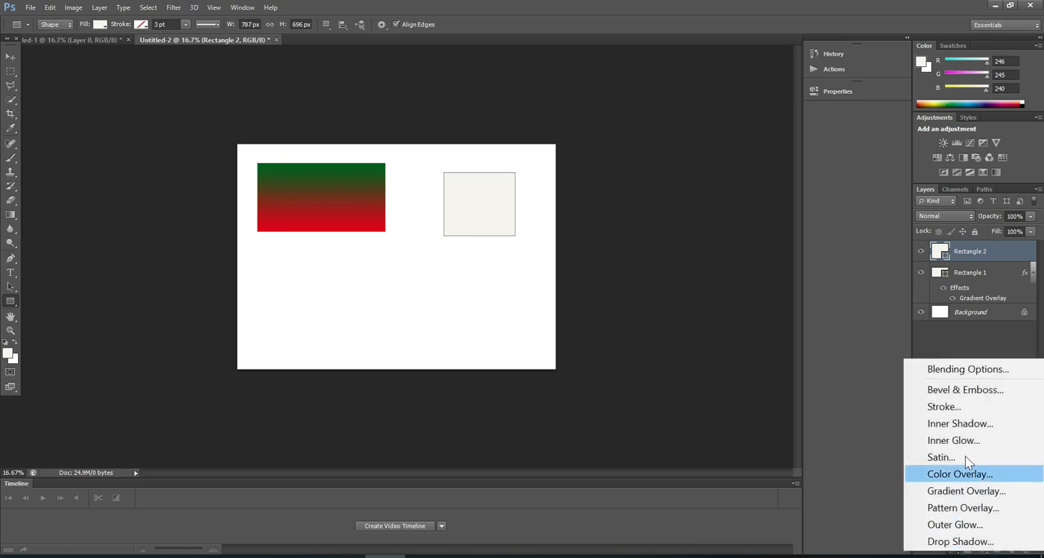
pyautogui.click(969, 492)
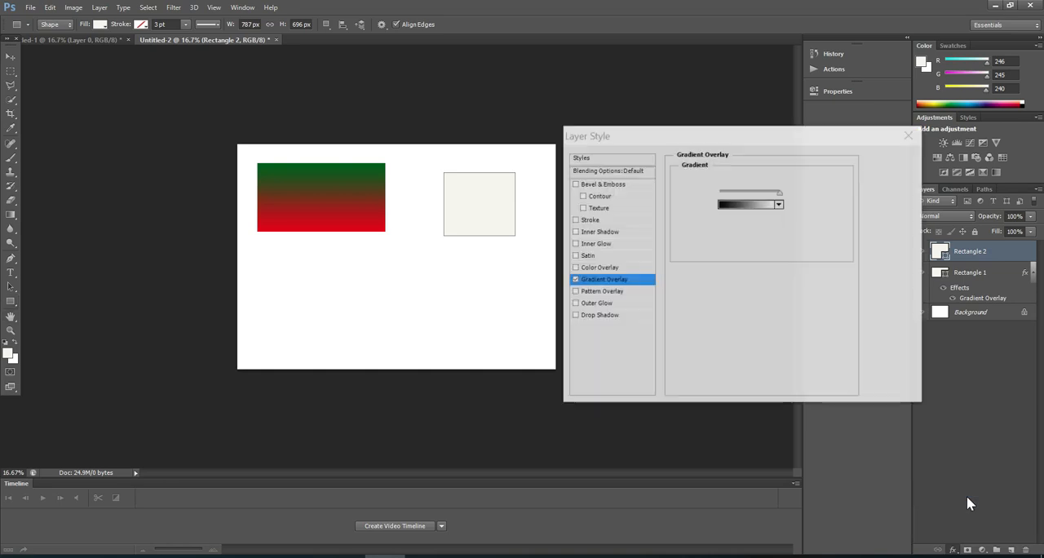
pyautogui.click(780, 205)
pyautogui.click(781, 230)
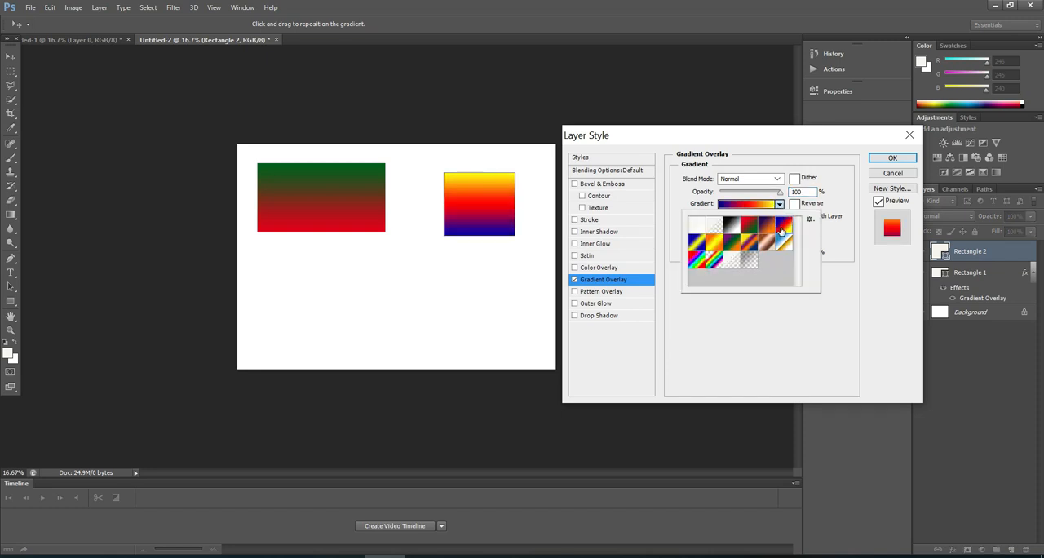
pyautogui.click(887, 160)
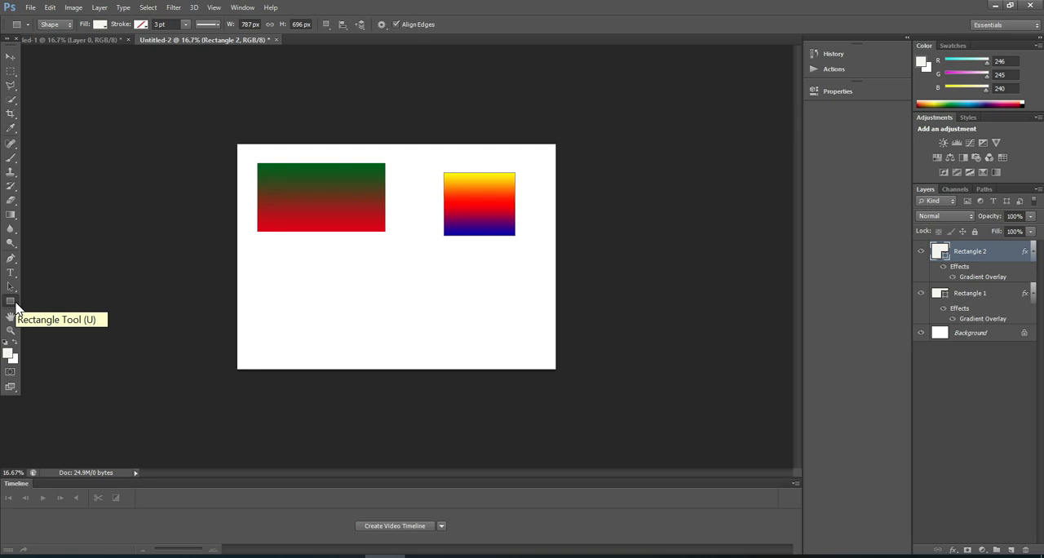
# Draw a five-sided polygon about 1024 × 1062 px and place it fully on the canvas below the wide rectangle.
pyautogui.click(15, 303)
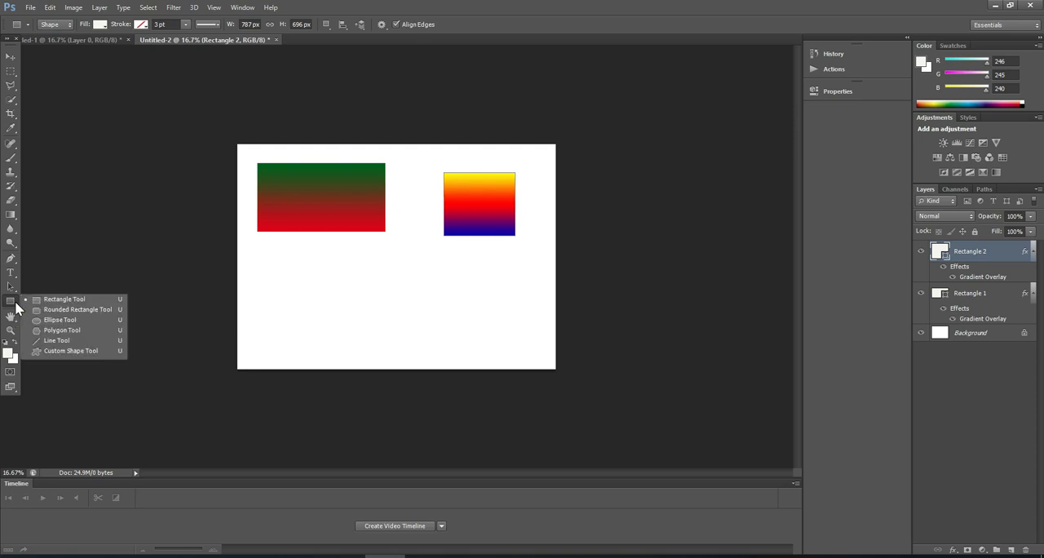
pyautogui.click(45, 330)
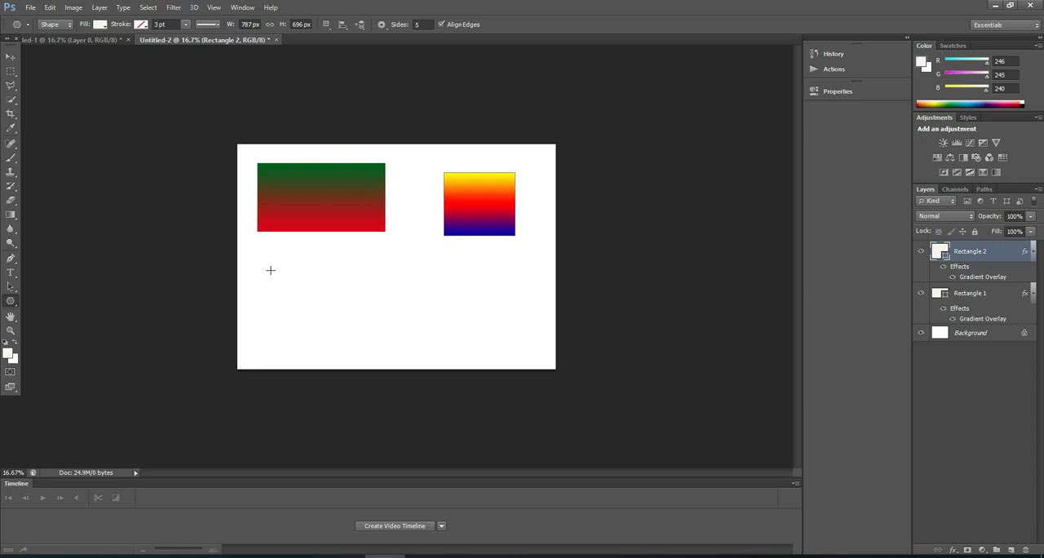
pyautogui.moveTo(272, 283); pyautogui.dragTo(310, 312)
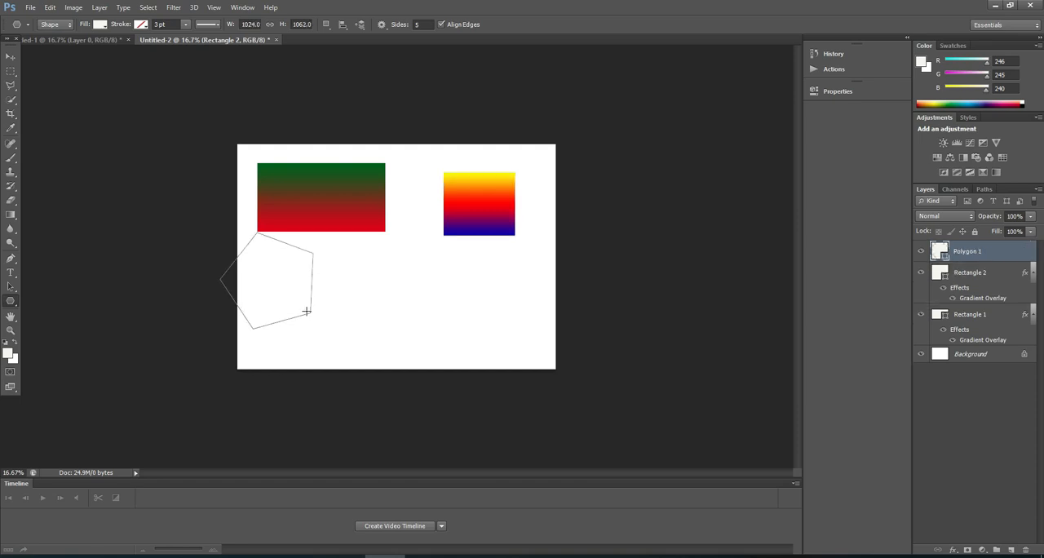
pyautogui.click(10, 56)
pyautogui.moveTo(289, 277); pyautogui.dragTo(324, 308)
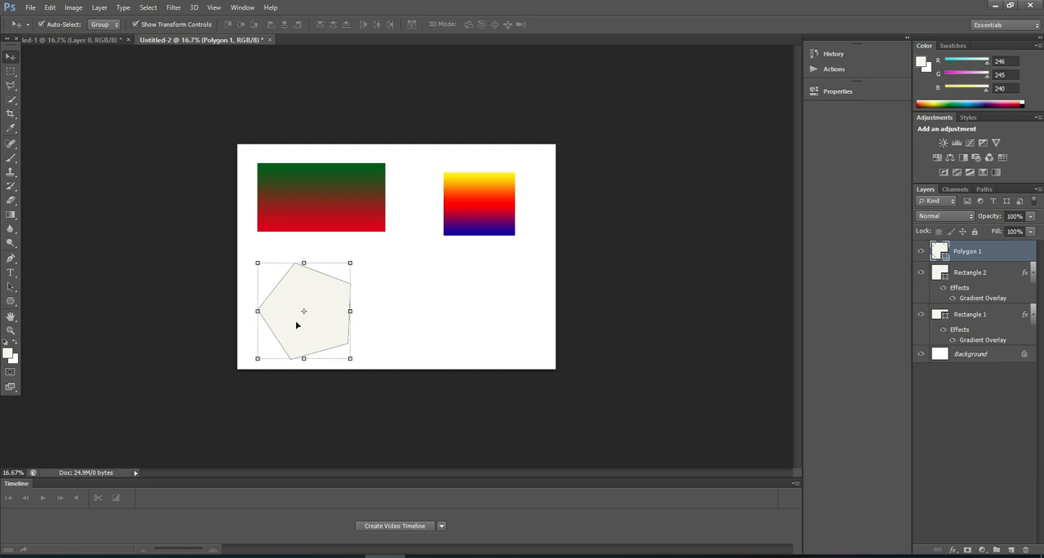
pyautogui.moveTo(290, 328); pyautogui.dragTo(289, 320)
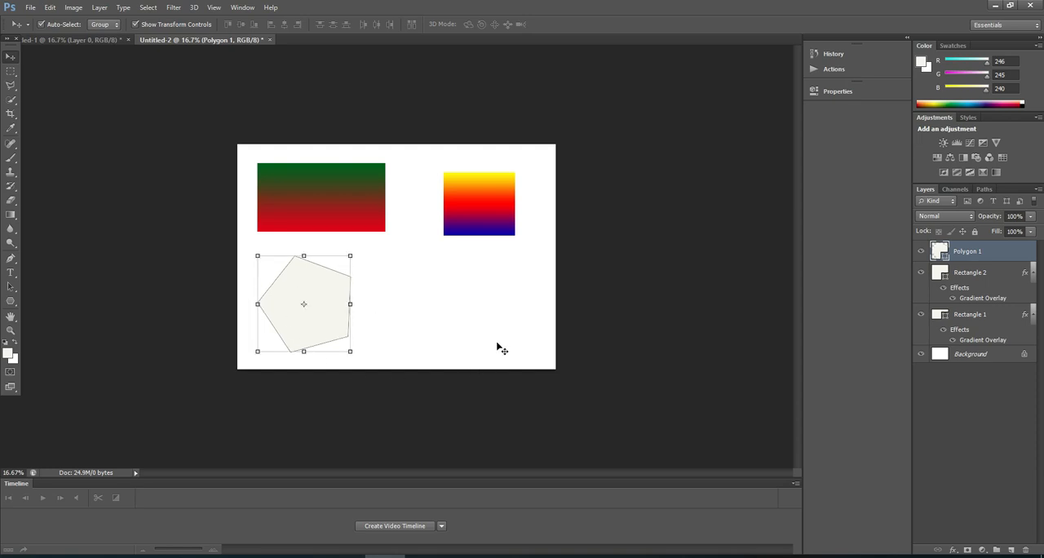
# Apply a linear black-to-white Gradient Overlay to the pentagon.
pyautogui.click(954, 552)
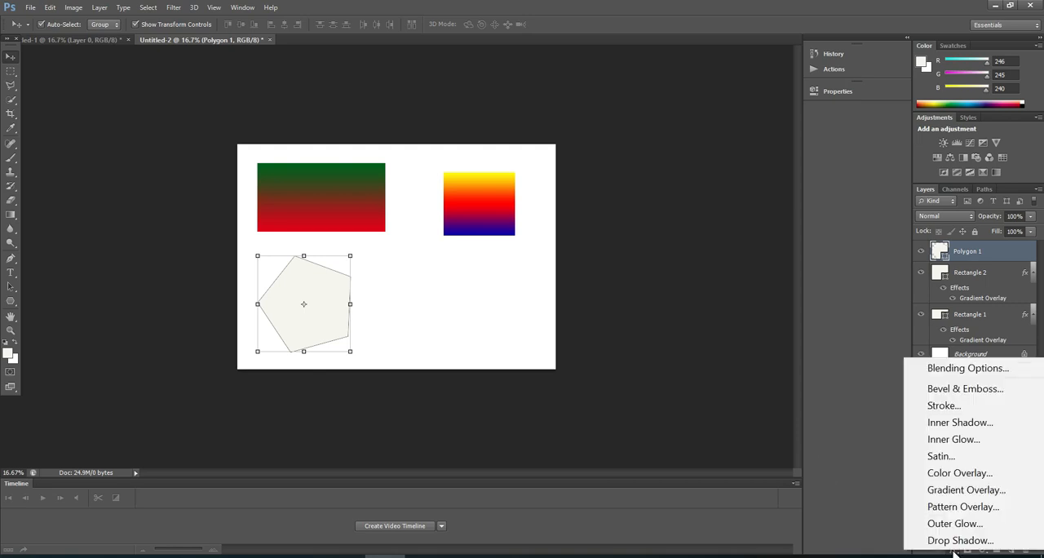
pyautogui.click(962, 490)
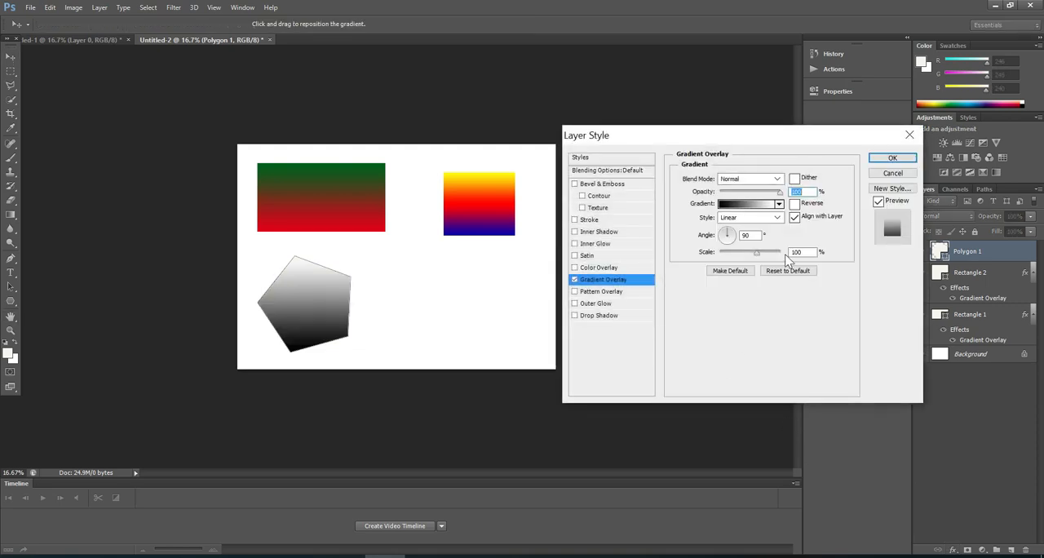
pyautogui.click(884, 158)
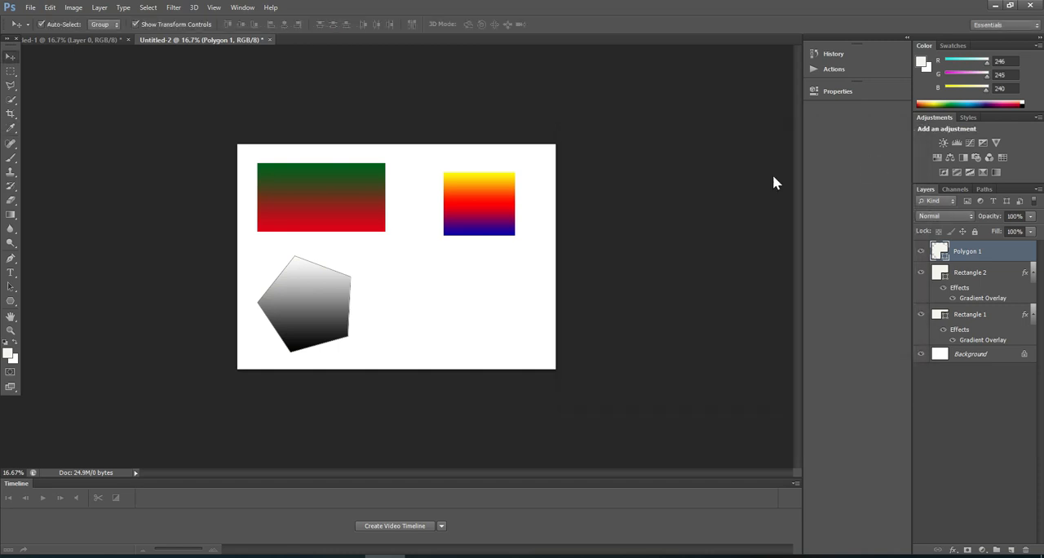
# Set the Polygon tool to 3 sides and draw a triangle to the right of the pentagon.
pyautogui.click(11, 301)
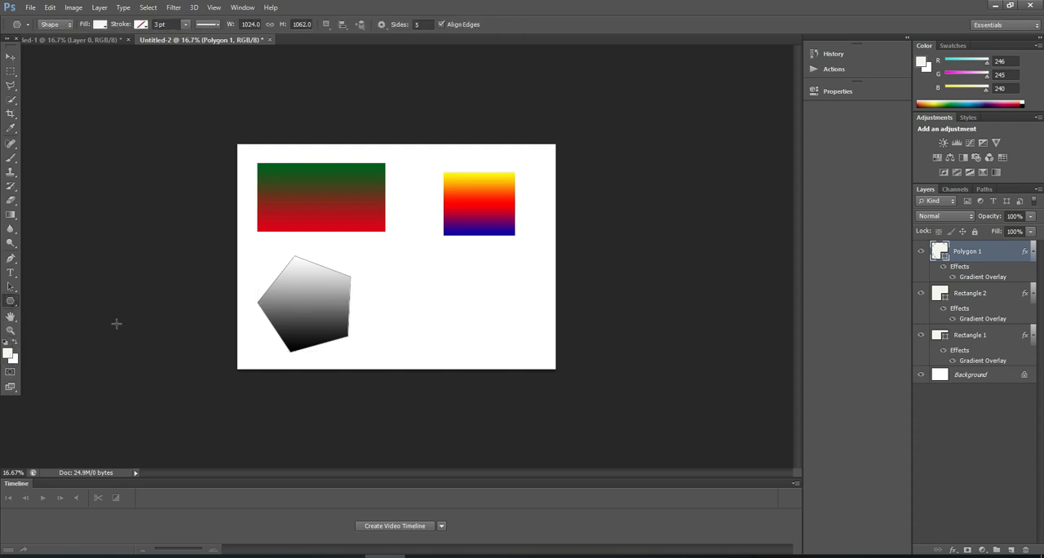
pyautogui.click(423, 24)
pyautogui.press('BackSpace')
pyautogui.write('3')
pyautogui.moveTo(428, 273); pyautogui.dragTo(481, 301)
# Move the triangle down beside the pentagon and rotate it 2.16° so that its base is level.
pyautogui.click(10, 58)
pyautogui.moveTo(428, 284); pyautogui.dragTo(435, 325)
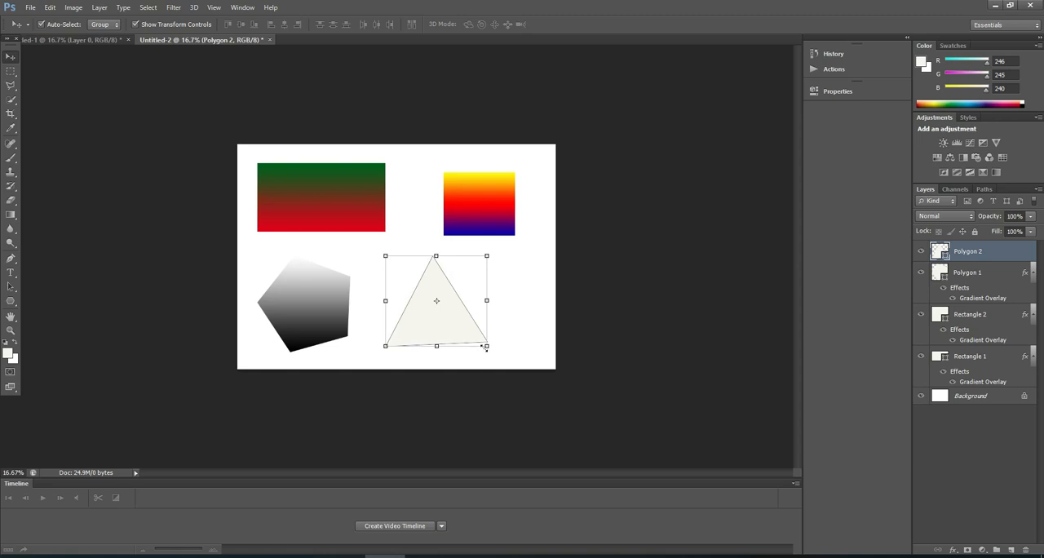
pyautogui.moveTo(490, 350); pyautogui.dragTo(494, 353)
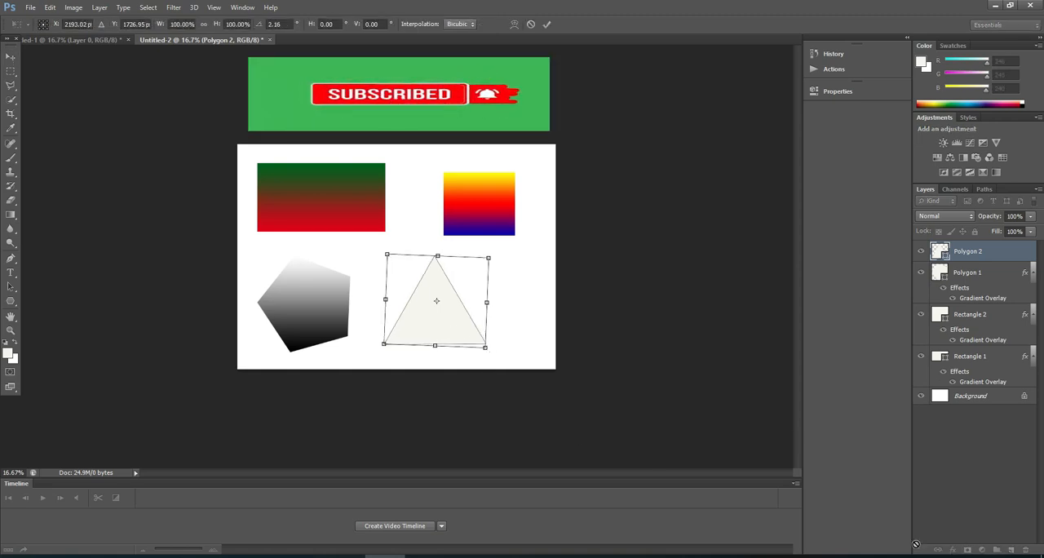
pyautogui.click(546, 25)
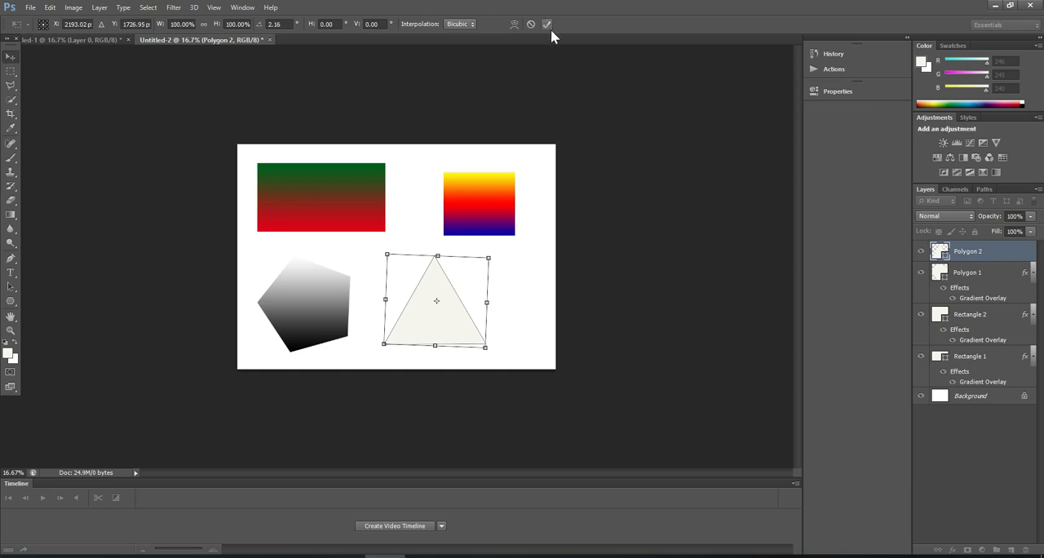
# Apply a Gradient Overlay with the orange, yellow, orange preset to the triangle.
pyautogui.click(953, 550)
pyautogui.click(958, 487)
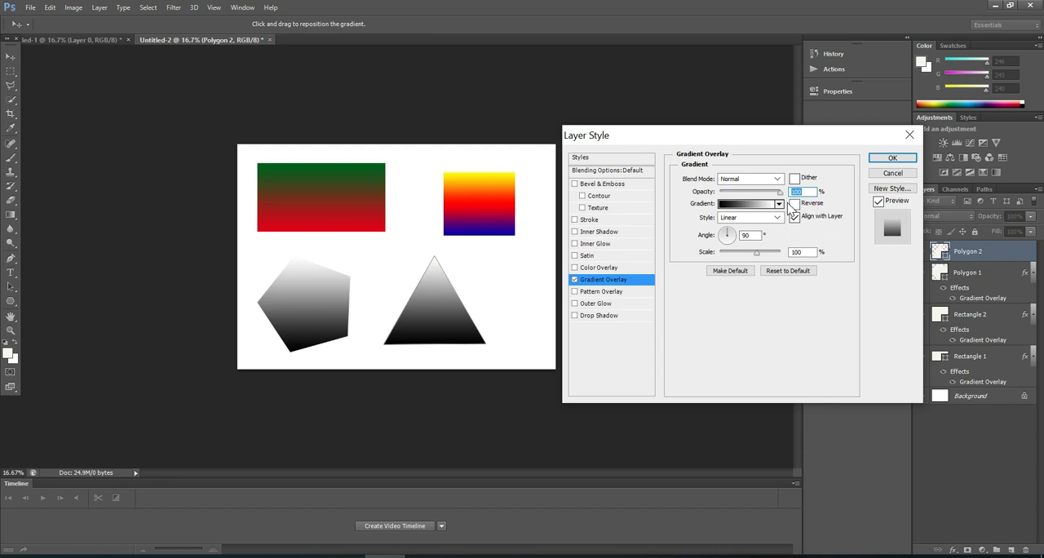
pyautogui.click(779, 205)
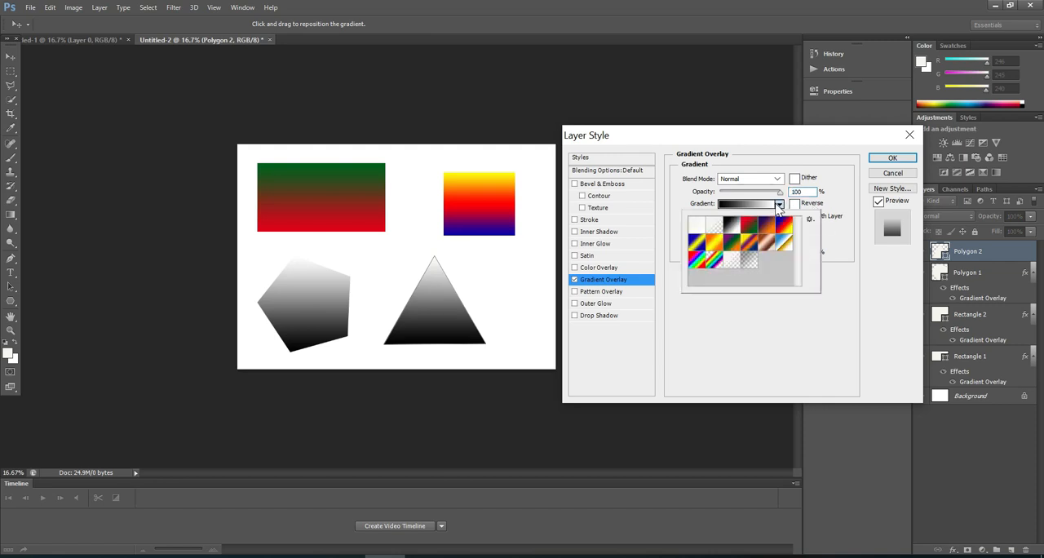
pyautogui.click(706, 245)
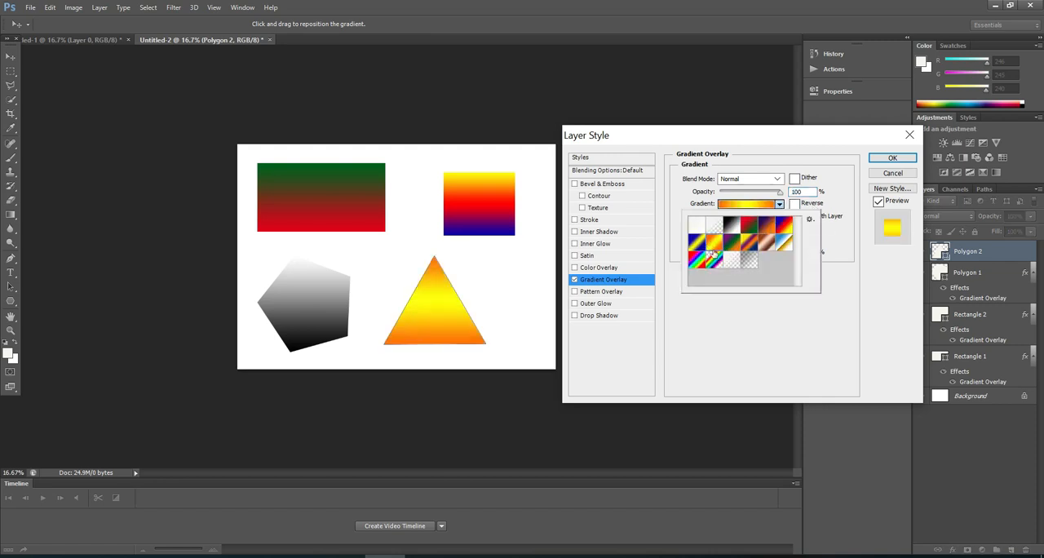
pyautogui.click(889, 161)
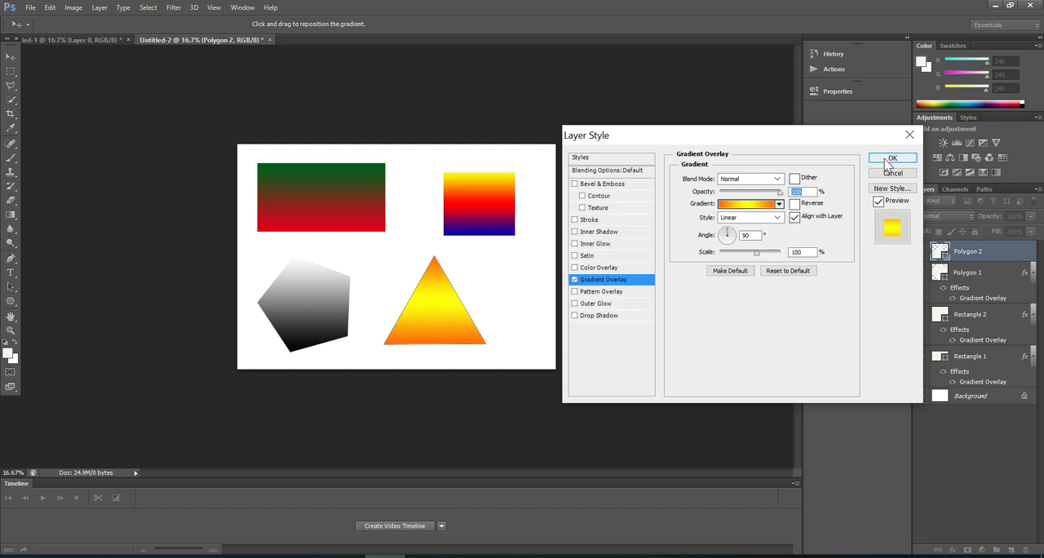
pyautogui.click(889, 161)
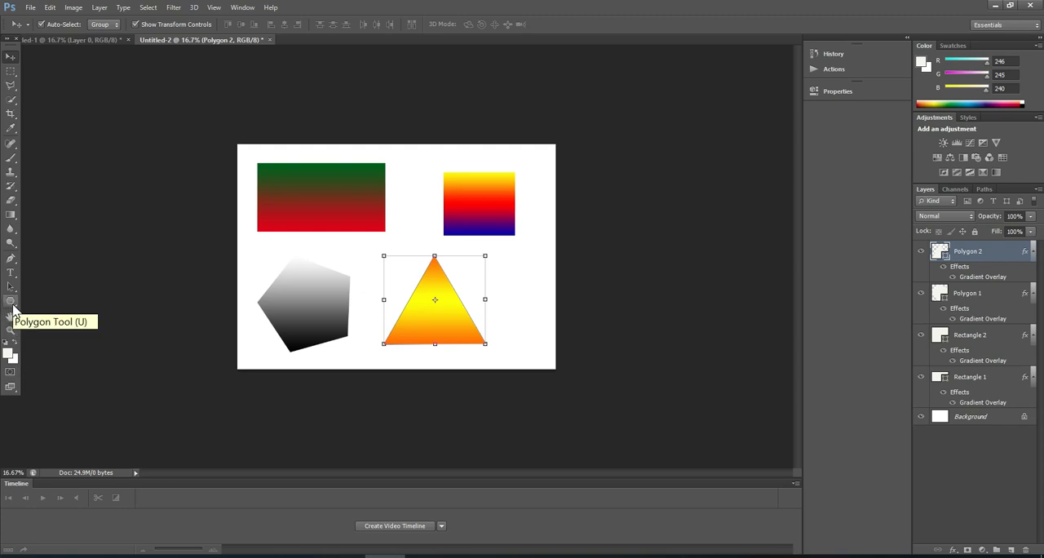
# Draw the trademark (TM) symbol with the Custom Shape tool to the right of the triangle, about 631 by 570 px.
pyautogui.click(13, 308)
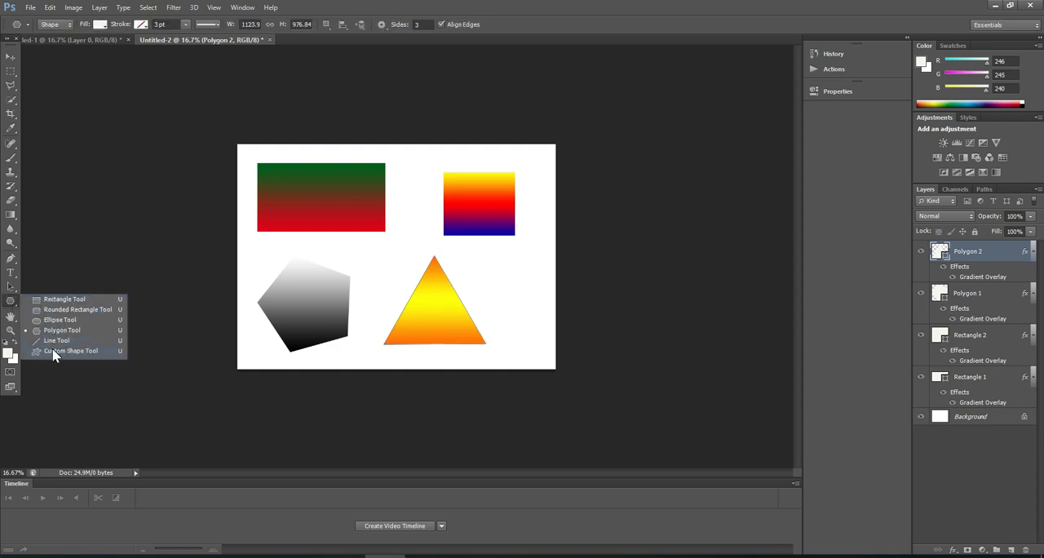
pyautogui.click(54, 351)
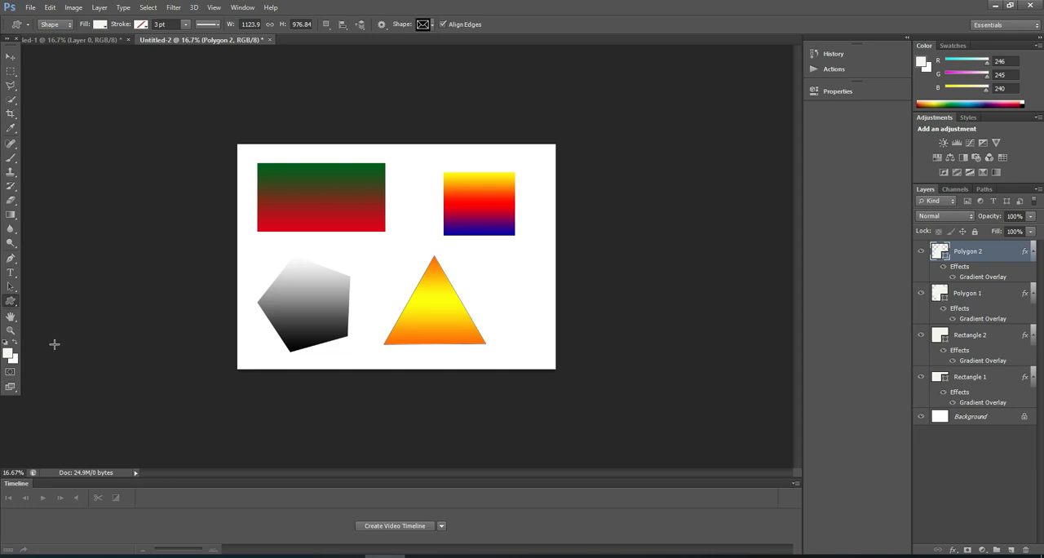
pyautogui.click(433, 27)
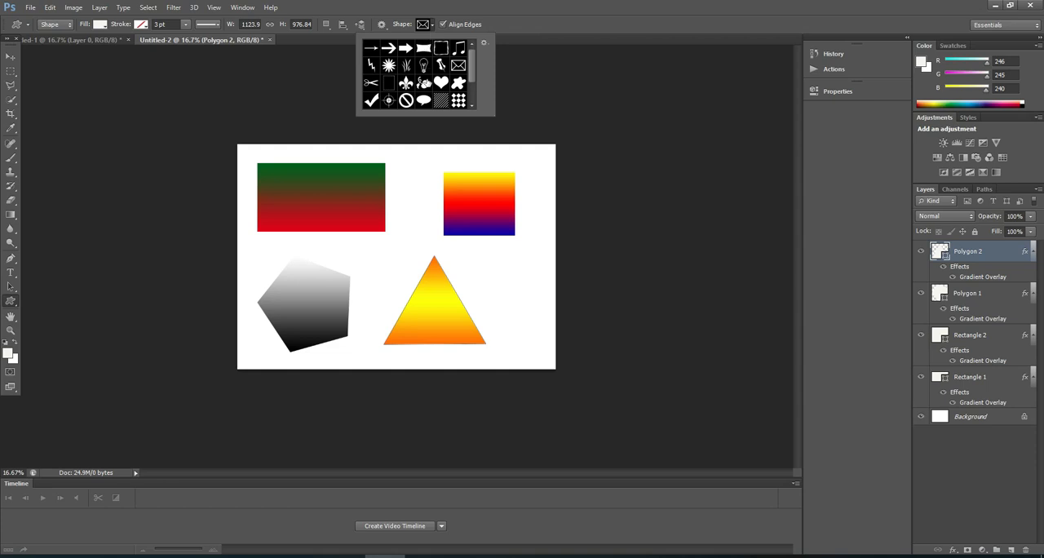
pyautogui.scroll(-1, 440, 84)
pyautogui.scroll(-1, 441, 84)
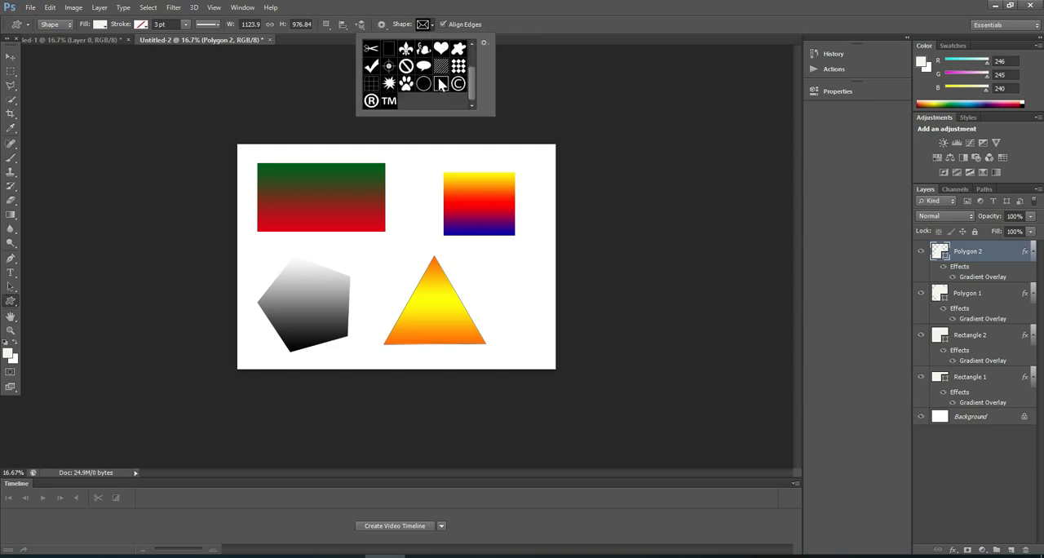
pyautogui.scroll(2, 440, 84)
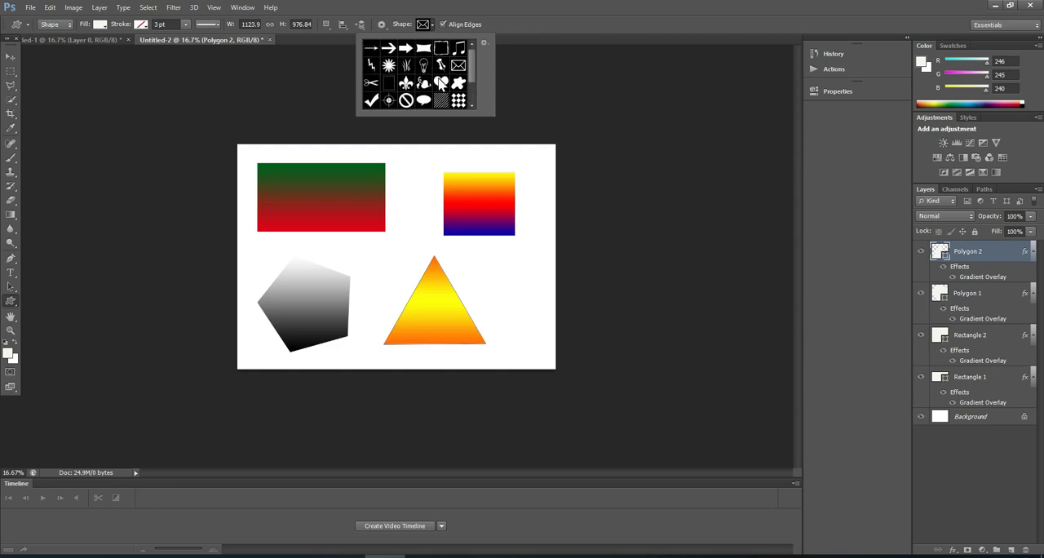
pyautogui.scroll(-1, 440, 84)
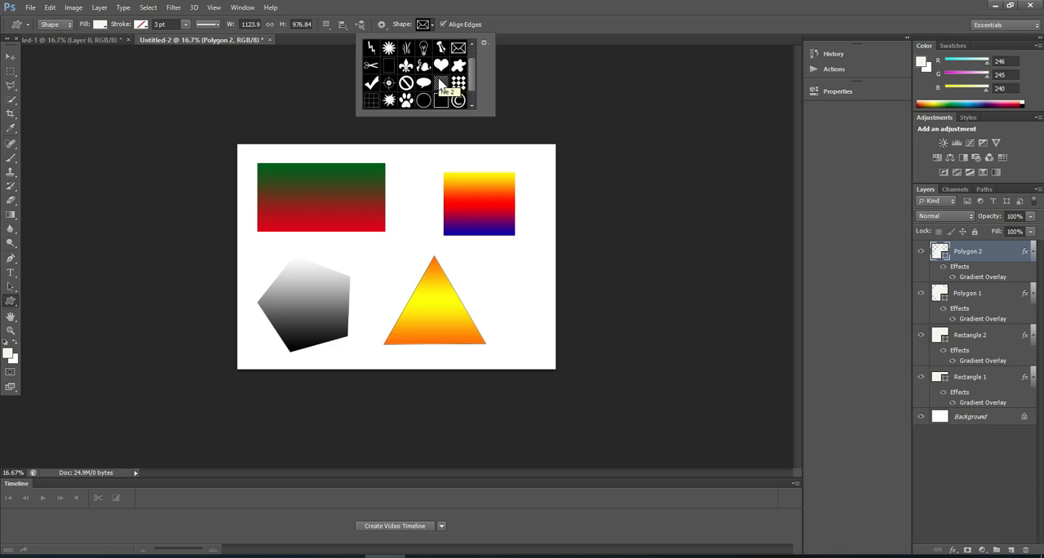
pyautogui.scroll(-1, 441, 84)
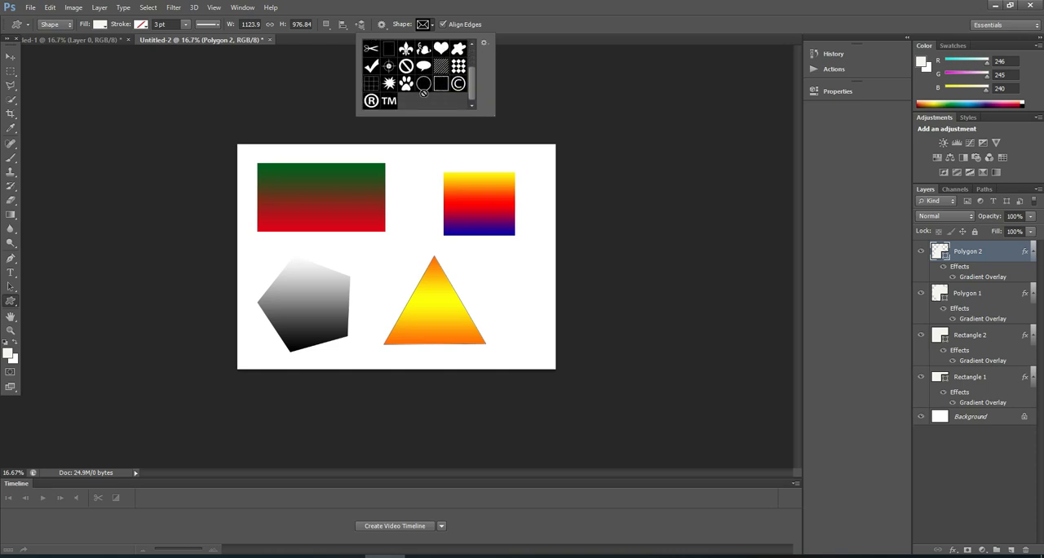
pyautogui.click(388, 101)
pyautogui.click(324, 99)
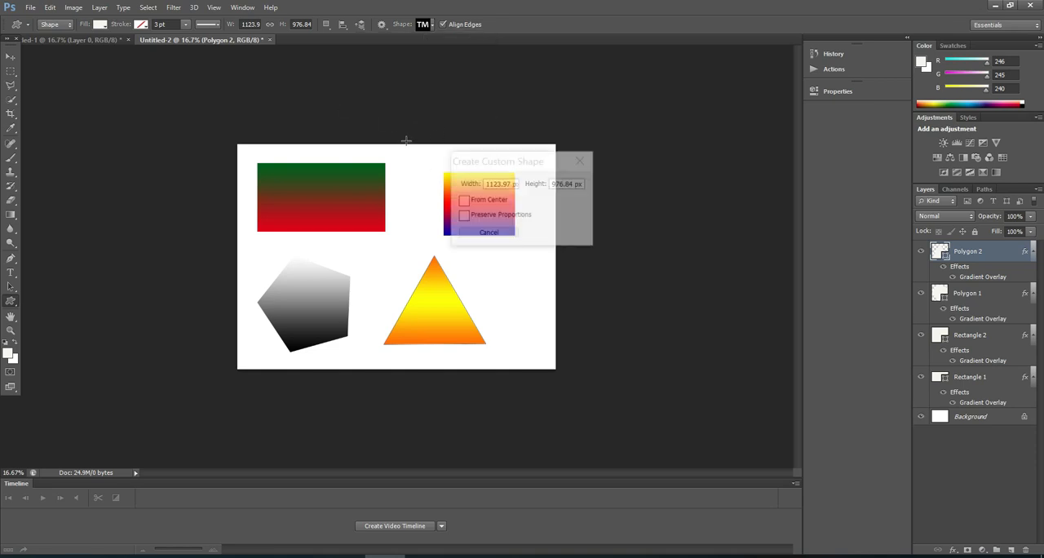
pyautogui.click(581, 160)
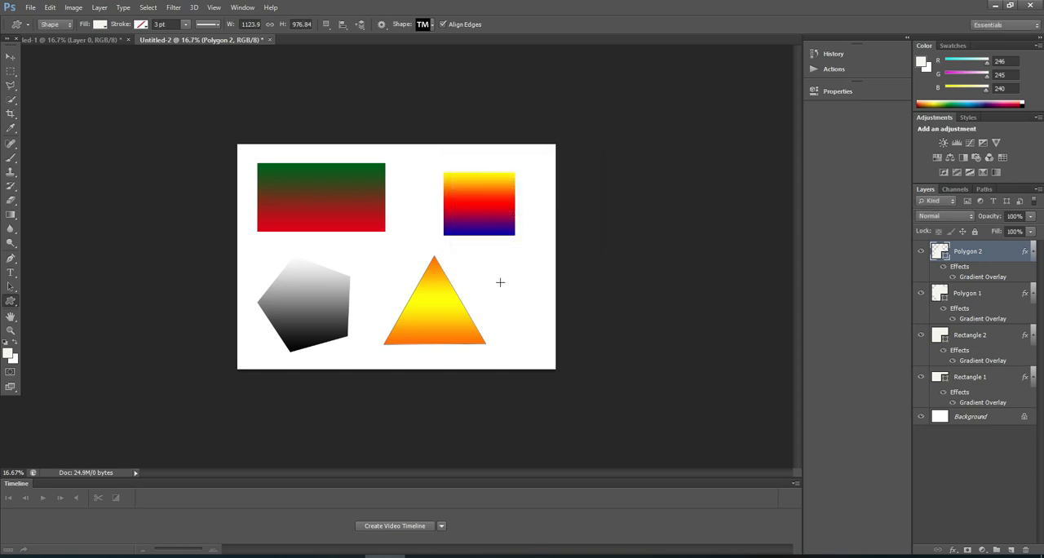
pyautogui.moveTo(491, 277); pyautogui.dragTo(549, 329)
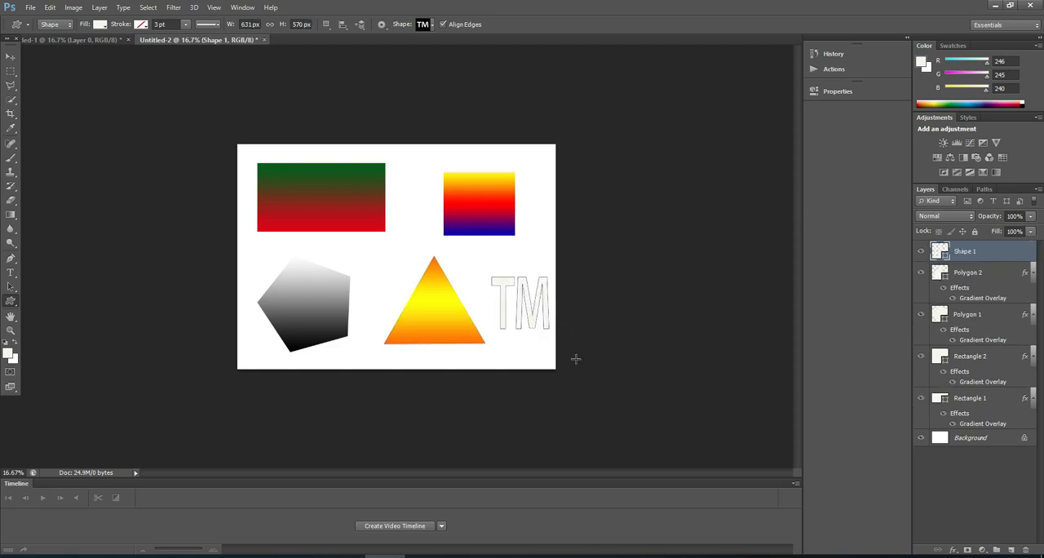
# Apply a linear Gradient Overlay with the rainbow spectrum preset to the TM shape.
pyautogui.click(953, 550)
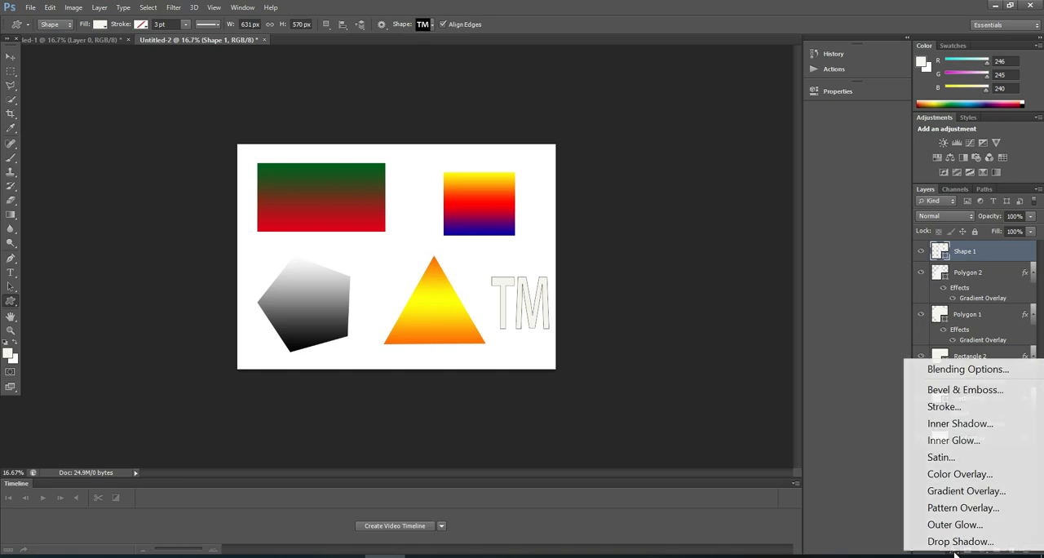
pyautogui.click(960, 490)
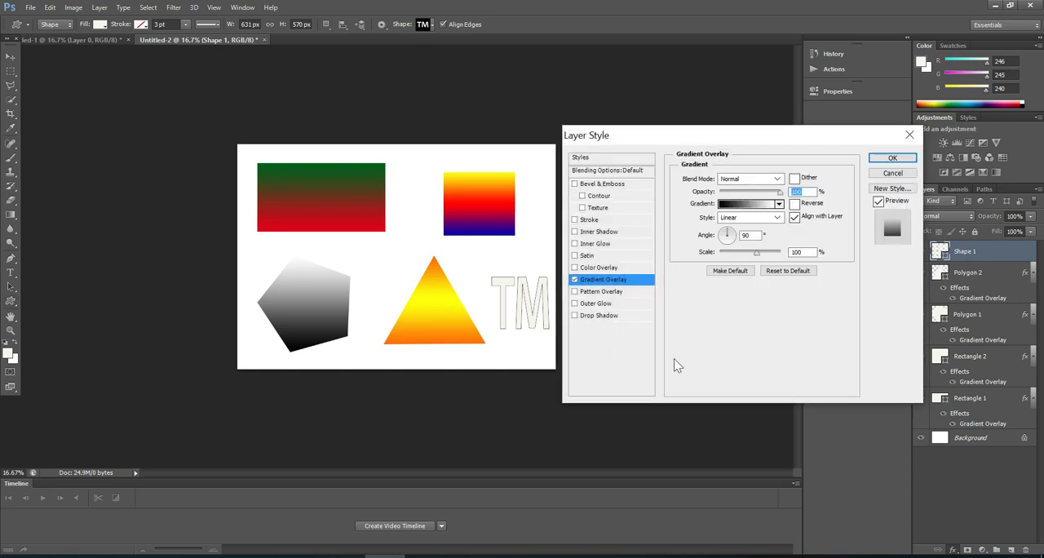
pyautogui.click(779, 204)
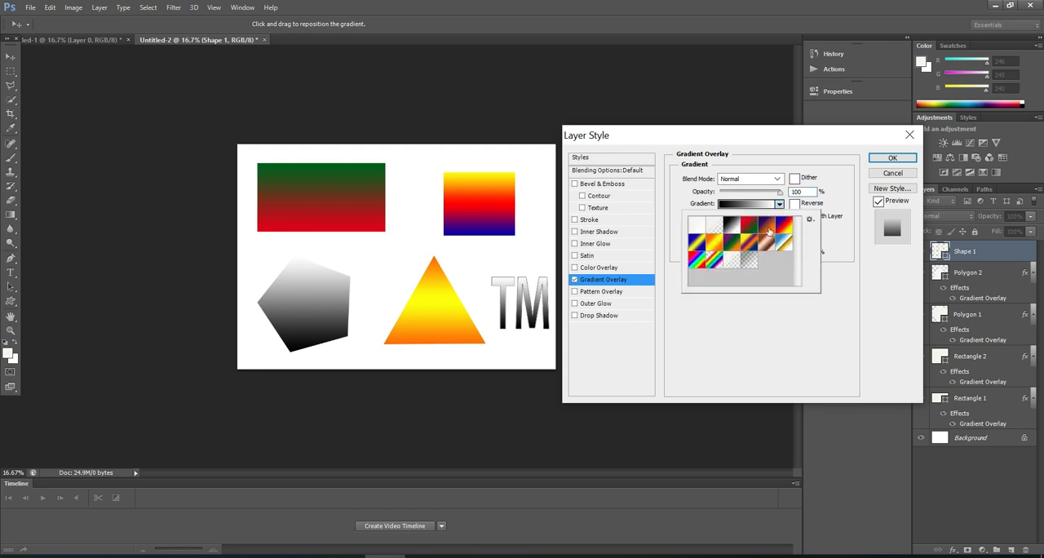
pyautogui.click(697, 261)
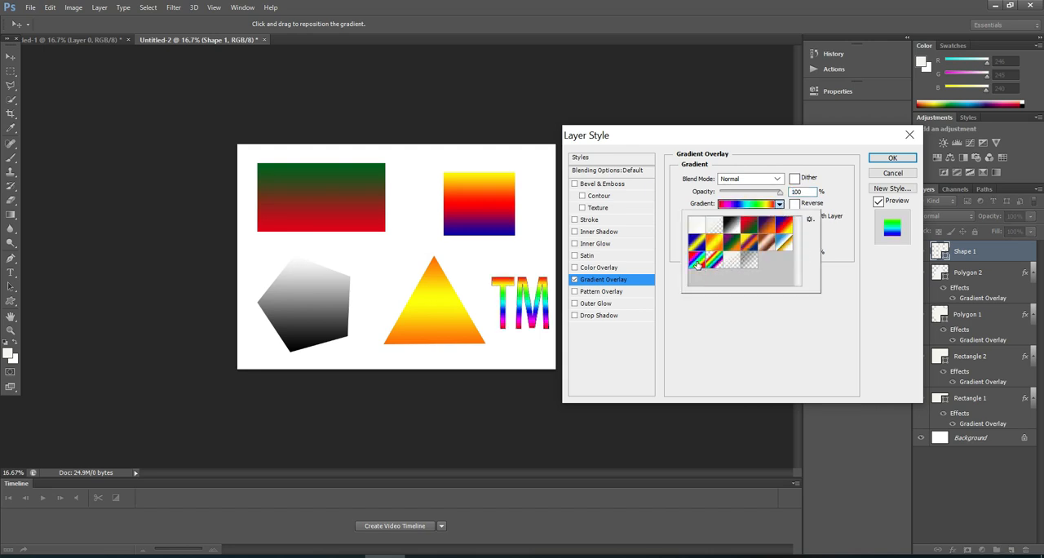
pyautogui.click(891, 161)
pyautogui.click(891, 159)
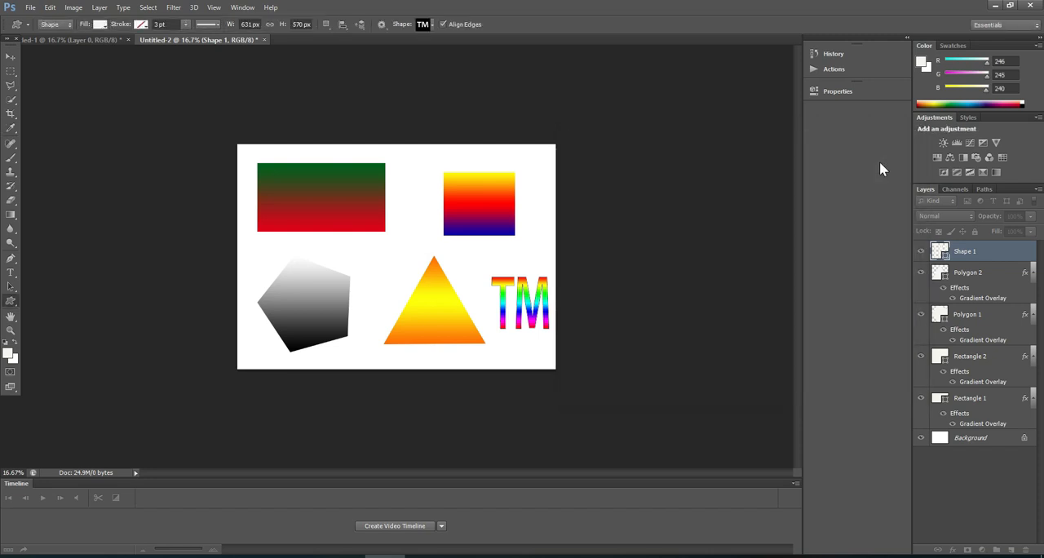